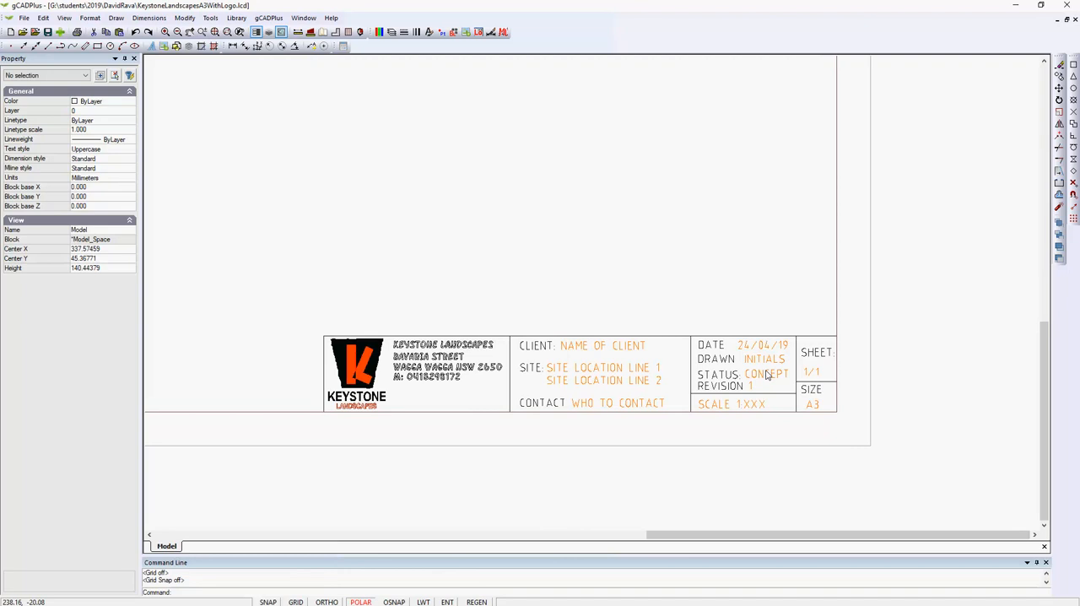
Check the properties of the fixed CLIENT, SITE and CONTACT labels in the title block, leaving nothing selected
{"action": "scroll", "coordinate": [546, 285], "scroll_direction": "up", "scroll_amount": 1}
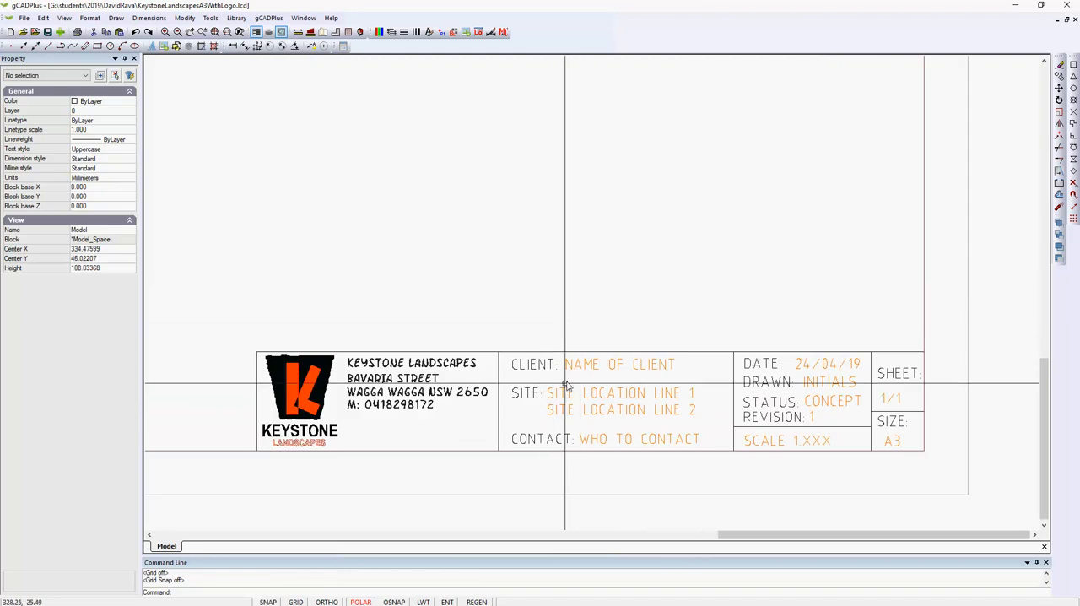
{"action": "left_click", "coordinate": [543, 364]}
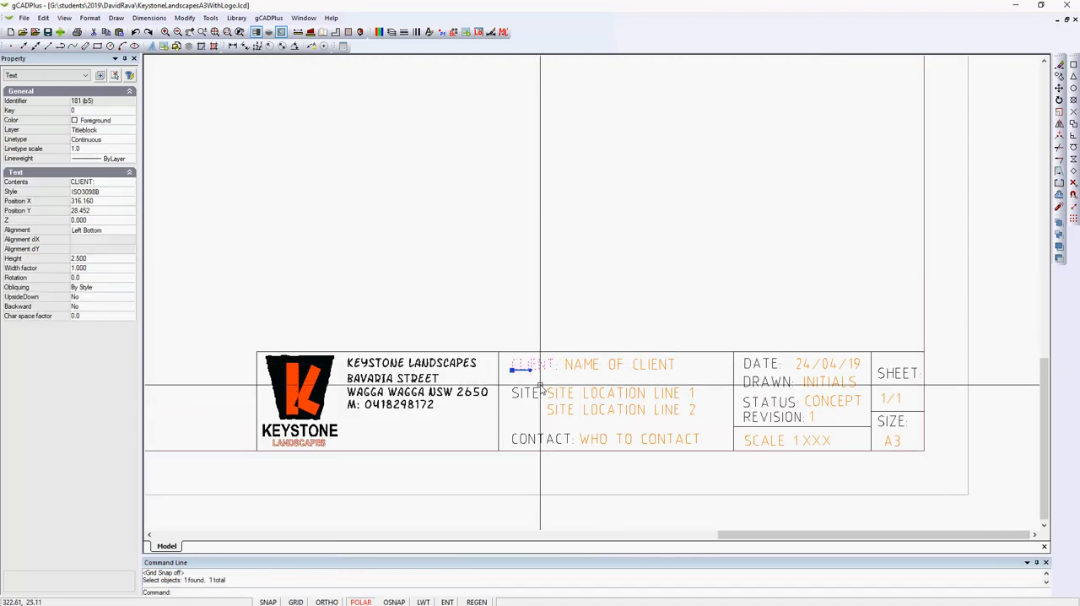
{"action": "left_click", "coordinate": [535, 394]}
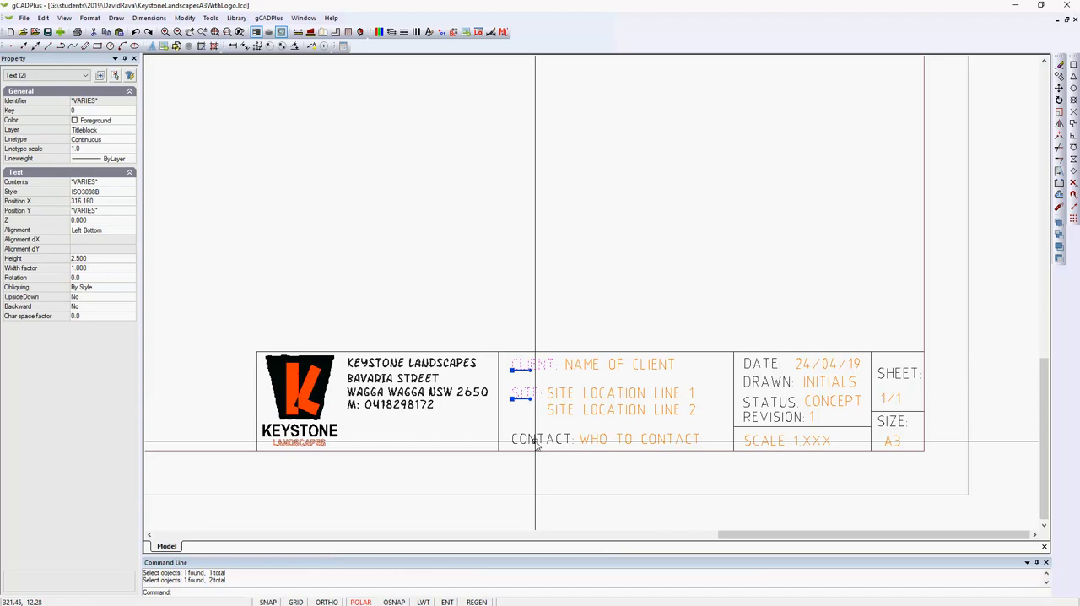
{"action": "left_click", "coordinate": [537, 439]}
{"action": "key", "text": "Escape"}
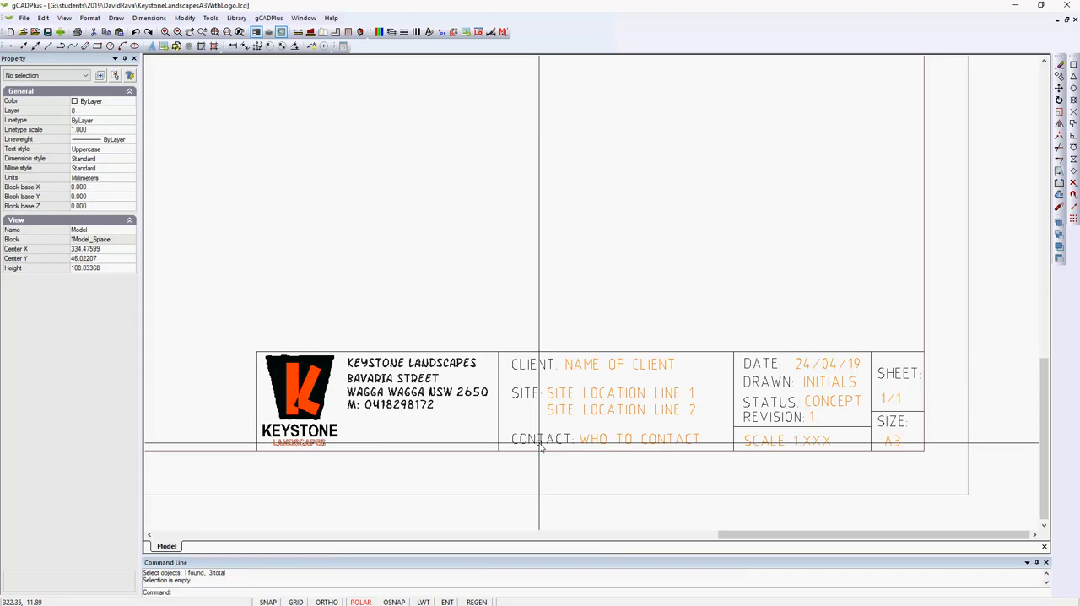
{"action": "left_click", "coordinate": [535, 365]}
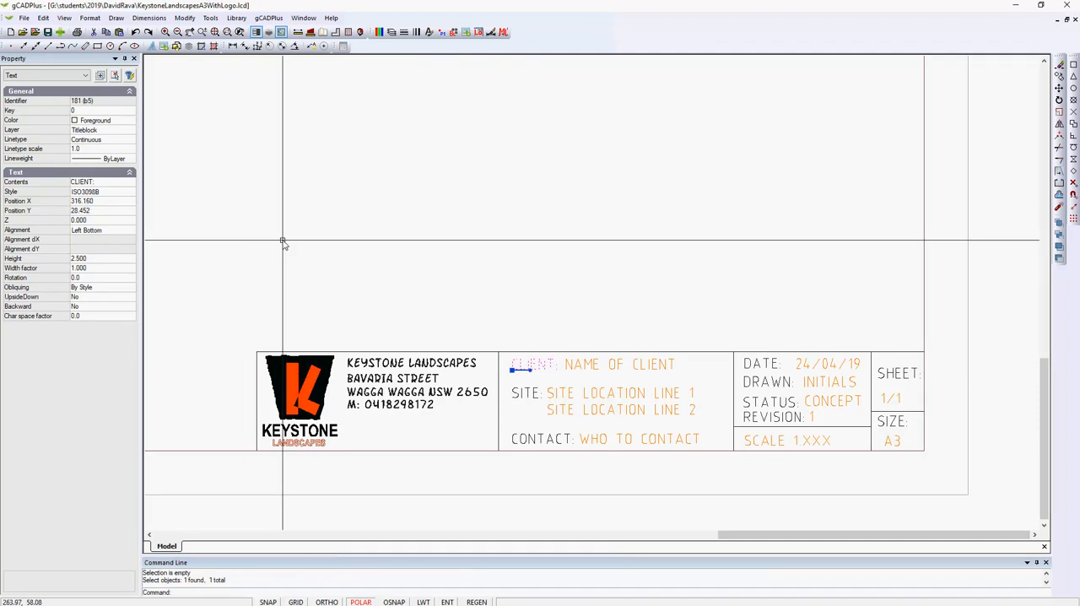
{"action": "key", "text": "Escape"}
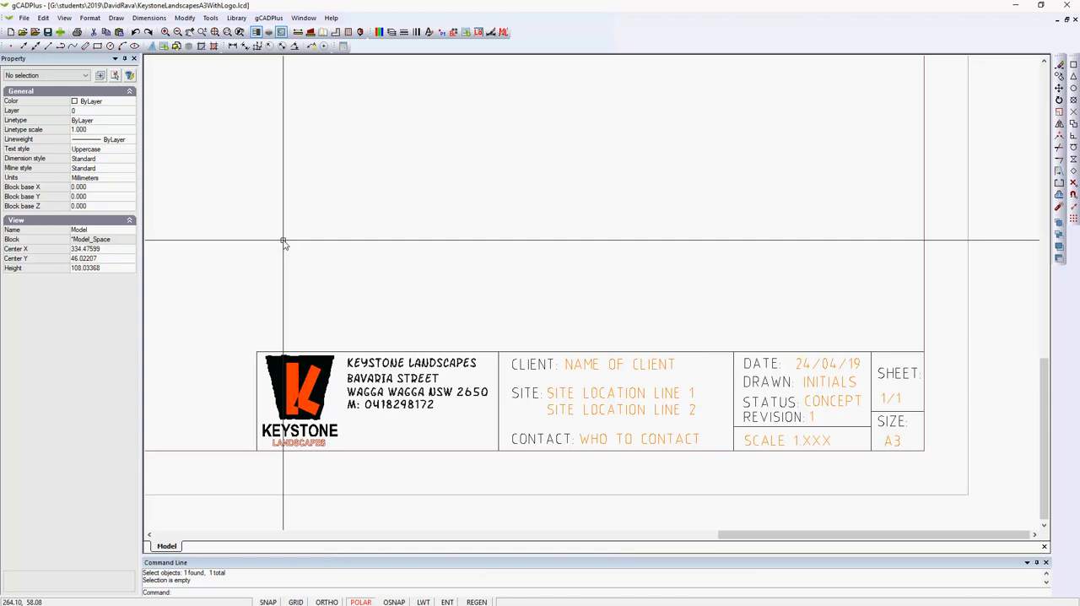
Check the properties of the orange placeholder texts NAME OF CLIENT and SITE LOCATION LINE 1
{"action": "left_click", "coordinate": [616, 367]}
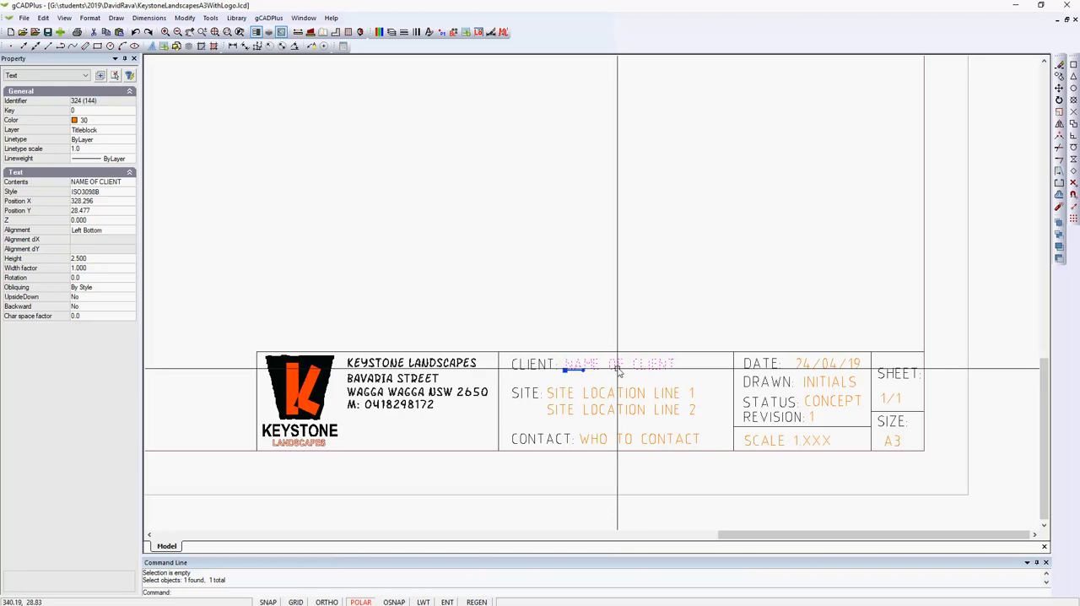
{"action": "key", "text": "Escape"}
{"action": "left_click", "coordinate": [613, 393]}
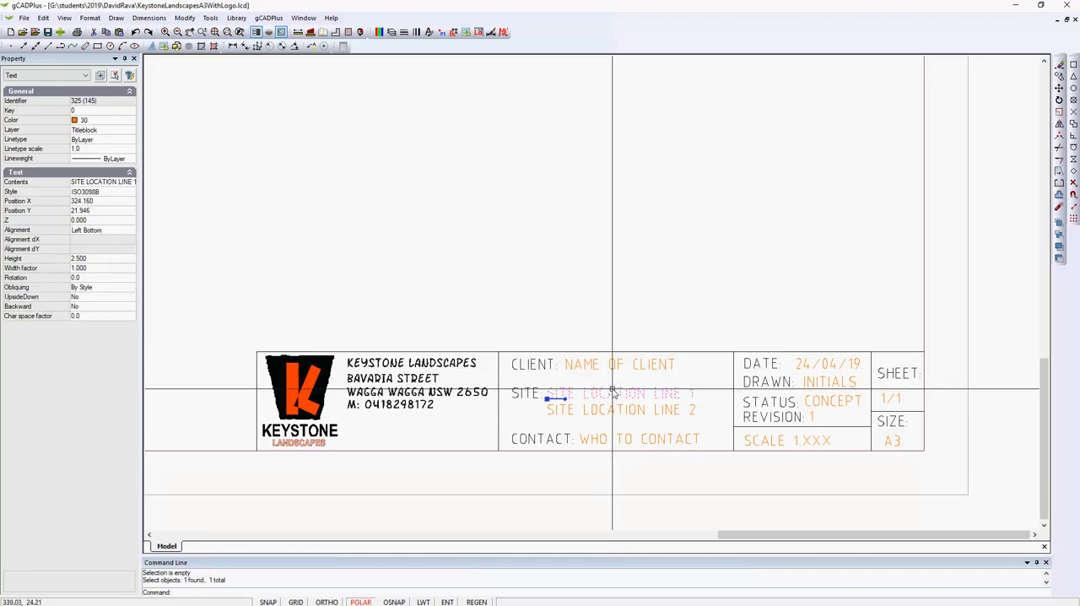
{"action": "key", "text": "Escape"}
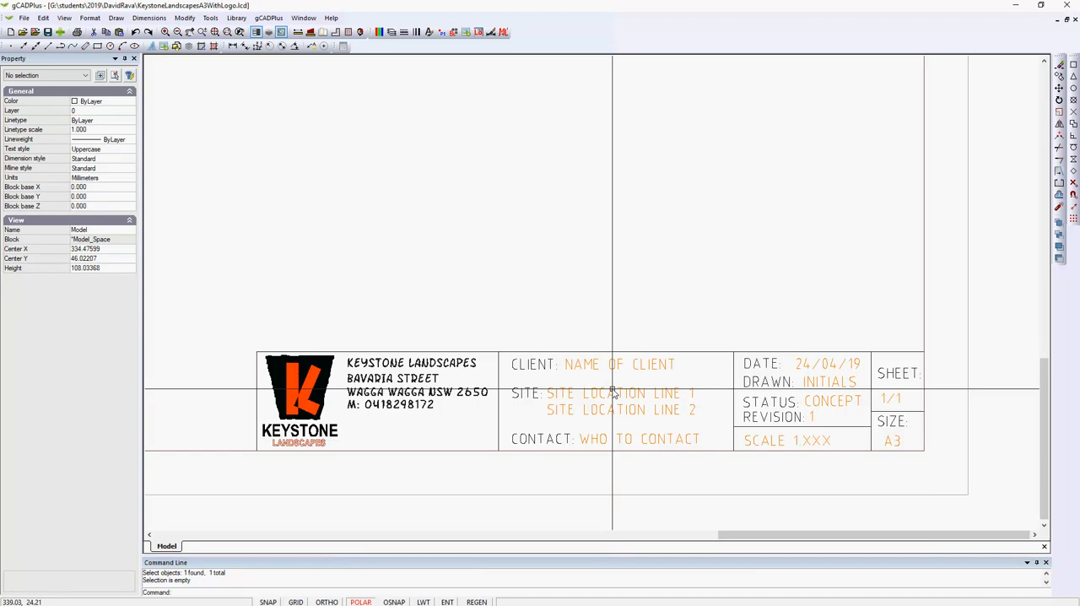
Check the size and layer of the outer sheet-edge rectangle and clear the selection
{"action": "scroll", "coordinate": [614, 393], "scroll_direction": "down", "scroll_amount": 5}
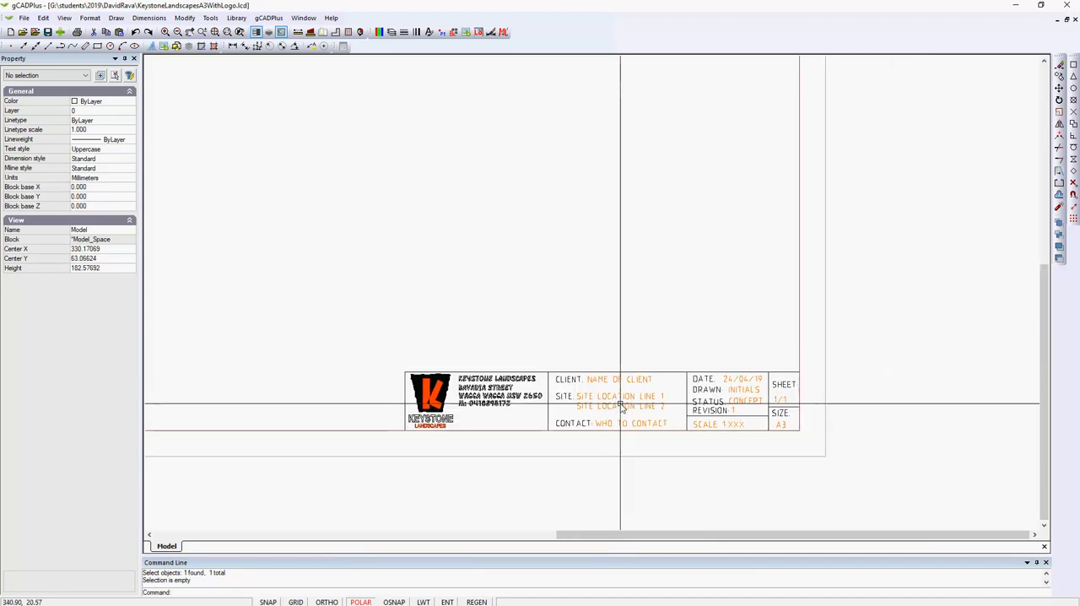
{"action": "middle_click_drag", "start_coordinate": [626, 405], "coordinate": [887, 403]}
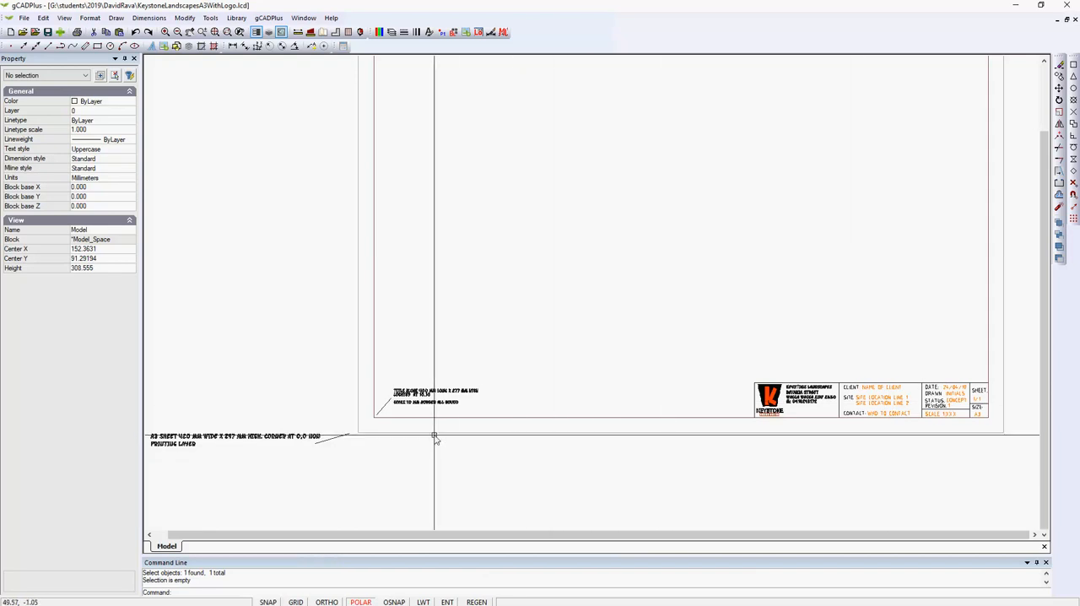
{"action": "scroll", "coordinate": [436, 436], "scroll_direction": "up", "scroll_amount": 3}
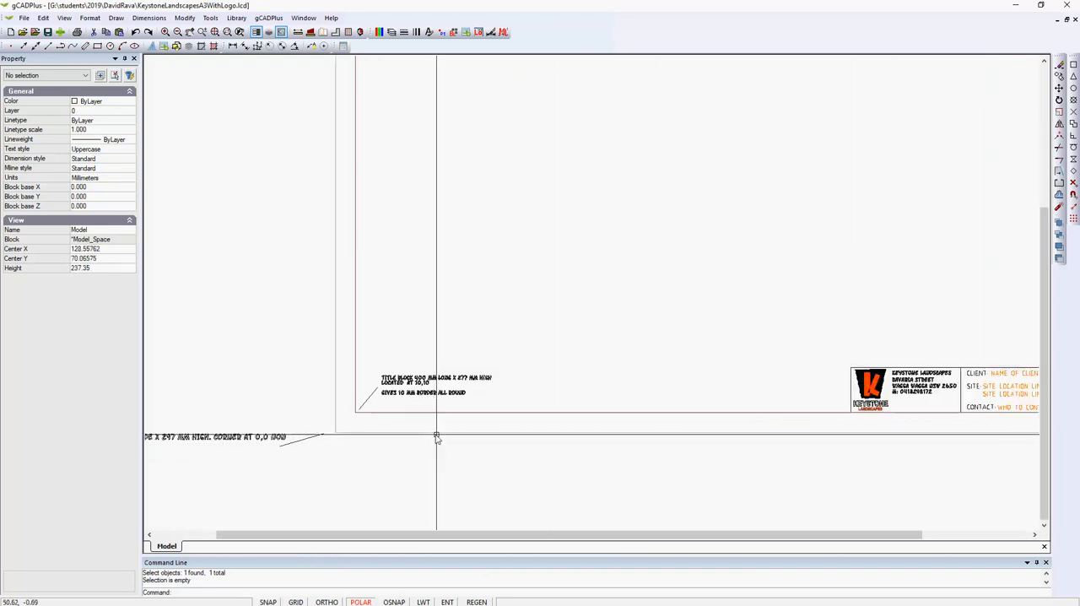
{"action": "left_click", "coordinate": [498, 433]}
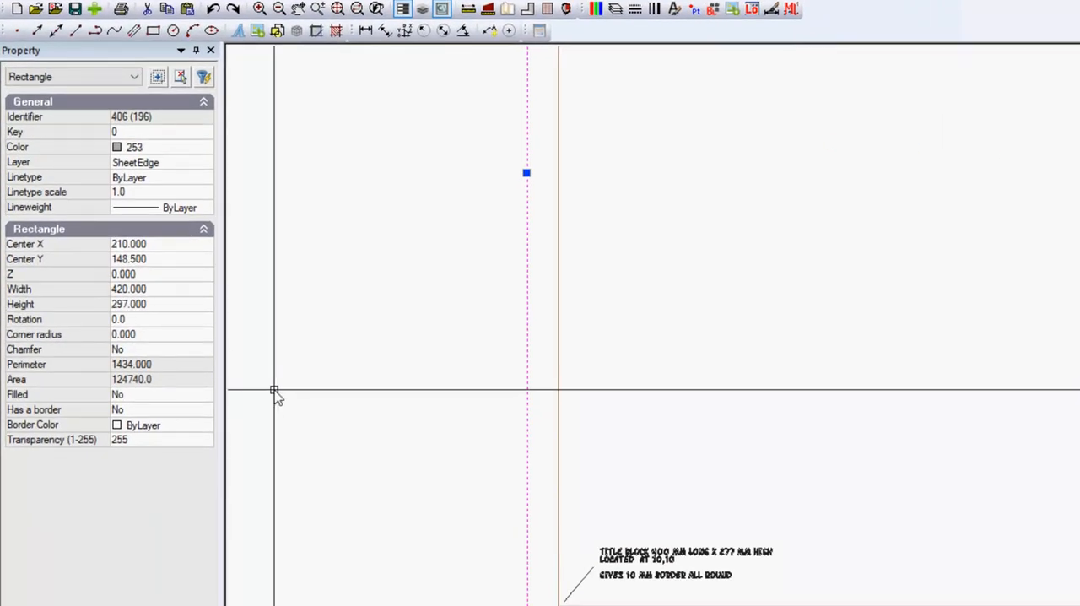
{"action": "key", "text": "Escape"}
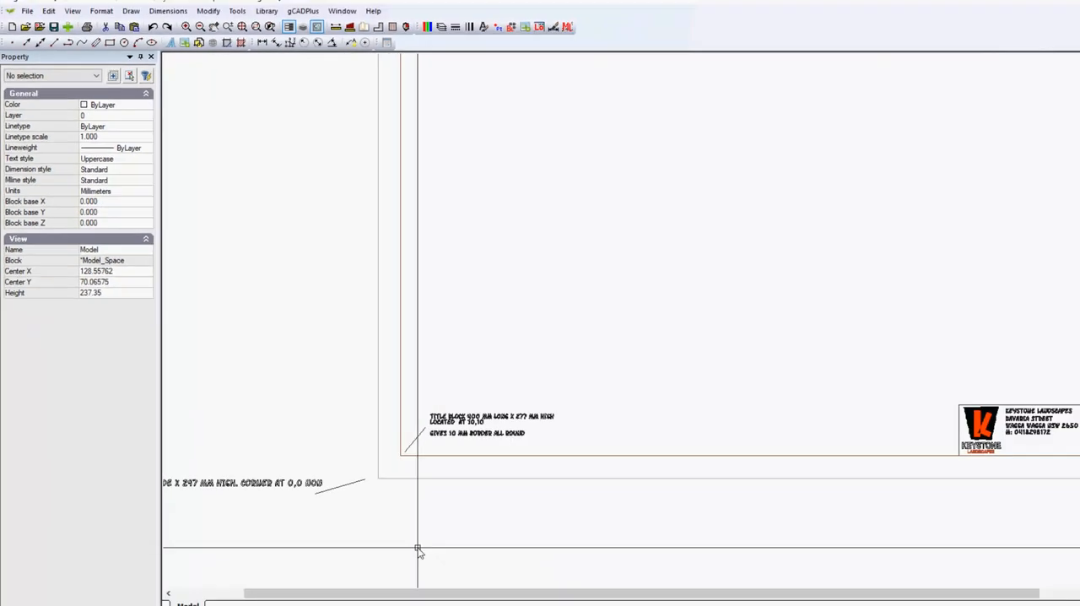
{"action": "scroll", "coordinate": [420, 535], "scroll_direction": "up", "scroll_amount": 1}
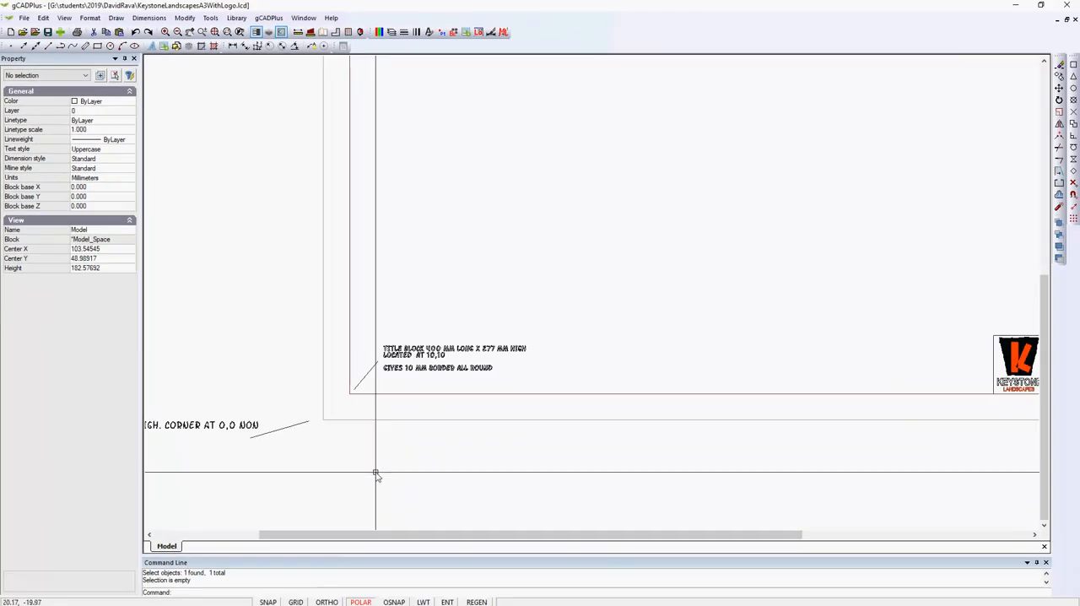
Select the sheet-edge rectangle and use the ID command to query the coordinates of its lower-left corner
{"action": "middle_click_drag", "start_coordinate": [389, 497], "coordinate": [633, 456]}
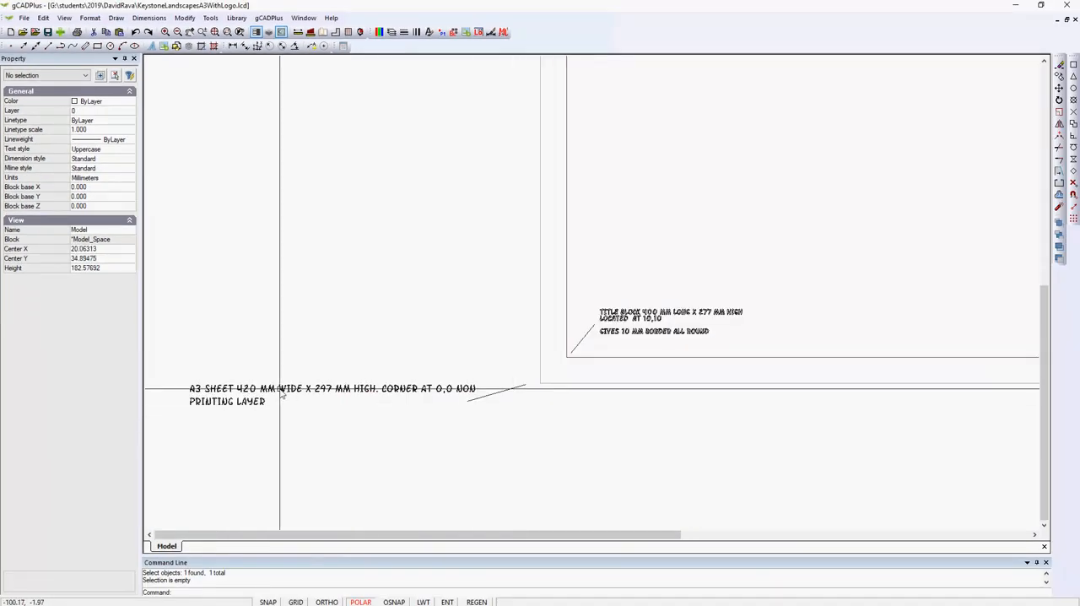
{"action": "left_click", "coordinate": [556, 387]}
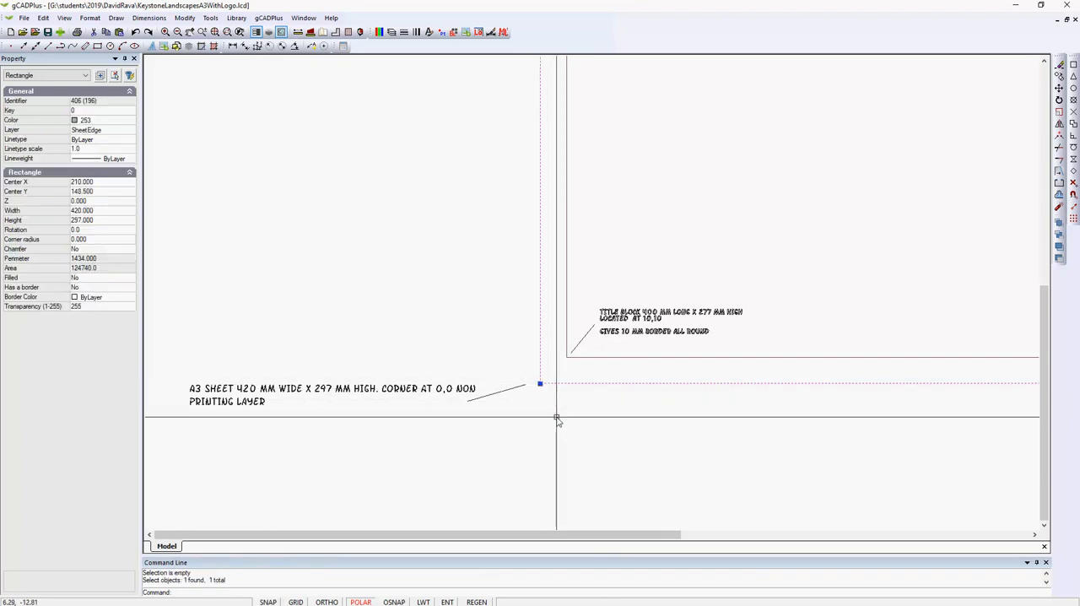
{"action": "type", "text": "STREET'ID"}
{"action": "key", "text": "Return"}
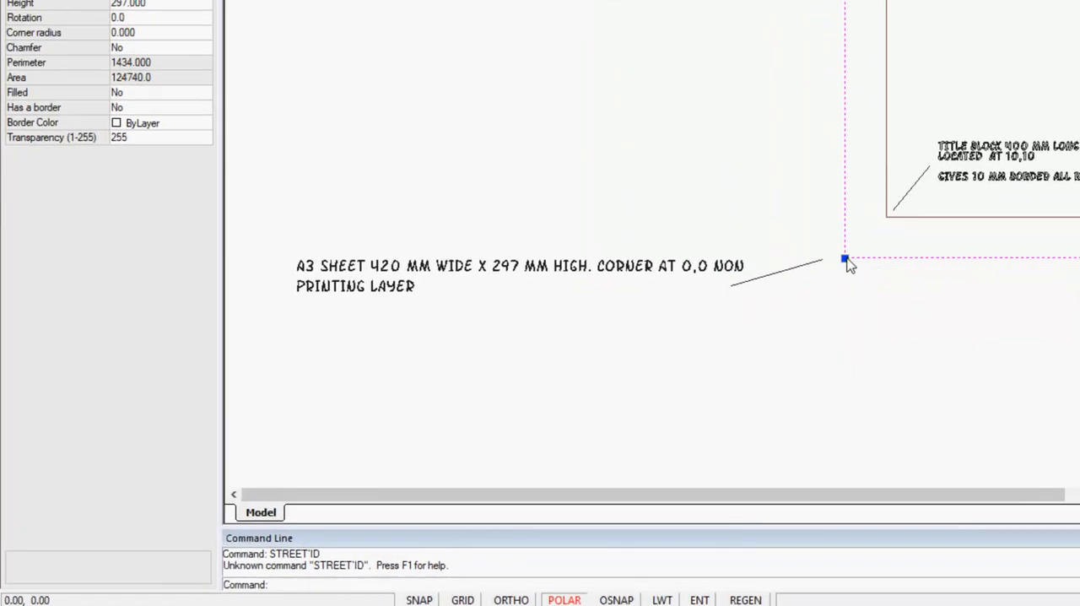
{"action": "type", "text": "ID"}
{"action": "key", "text": "Return"}
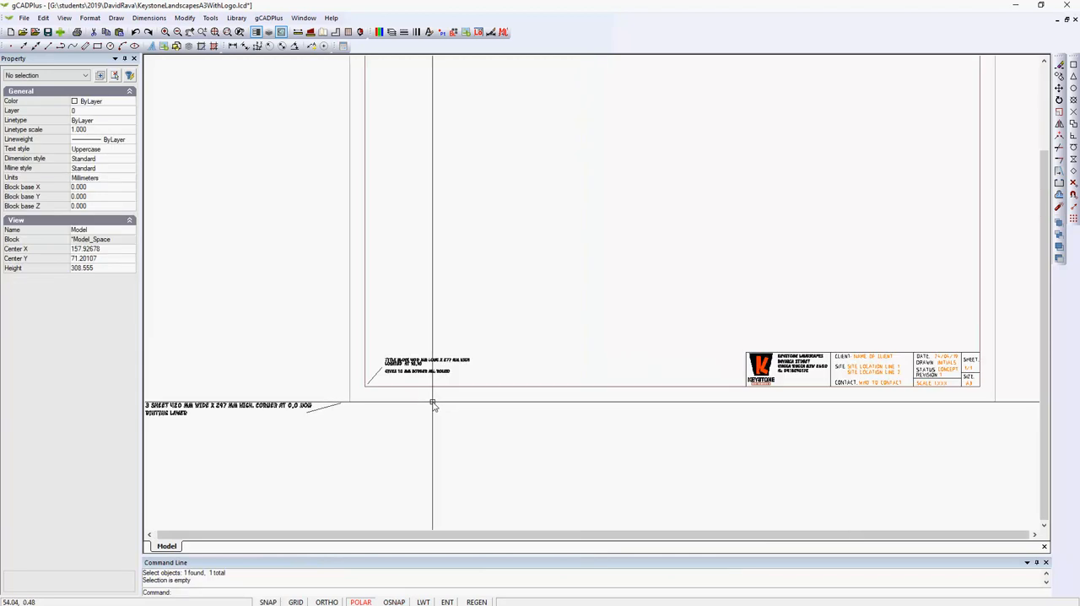
{"action": "left_click", "coordinate": [433, 403]}
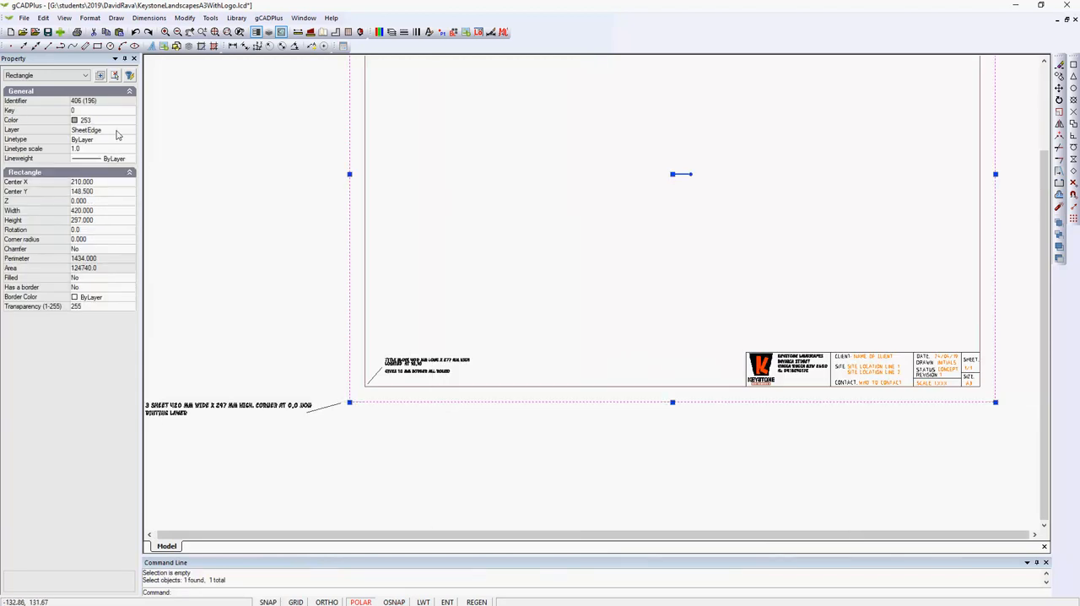
Review the print setting of the SheetEdge layer in the layer properties and deselect the sheet-edge rectangle
{"action": "left_click", "coordinate": [390, 32]}
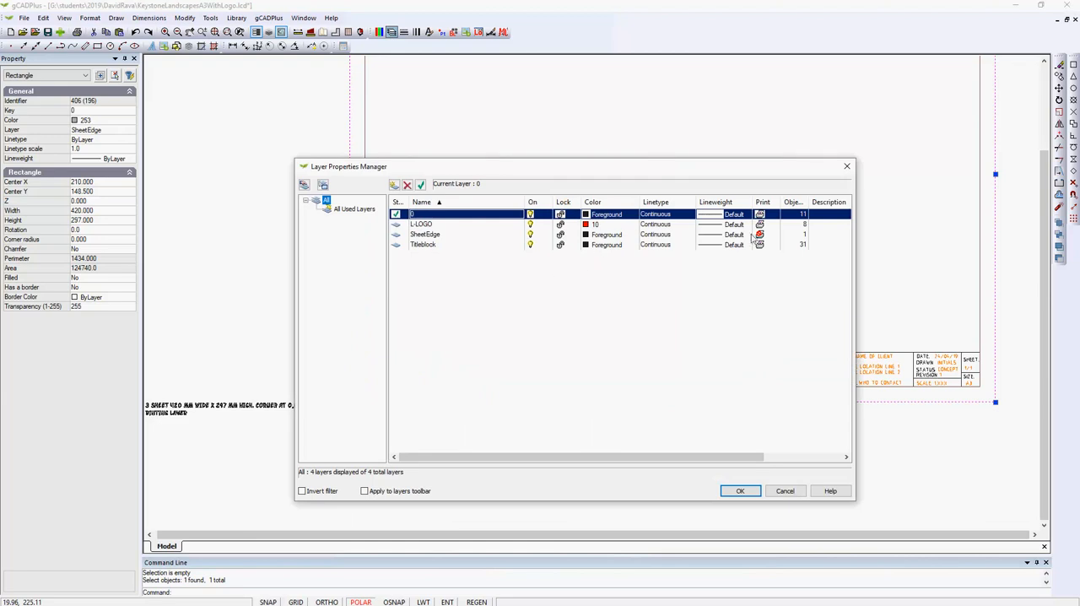
{"action": "left_click", "coordinate": [740, 490]}
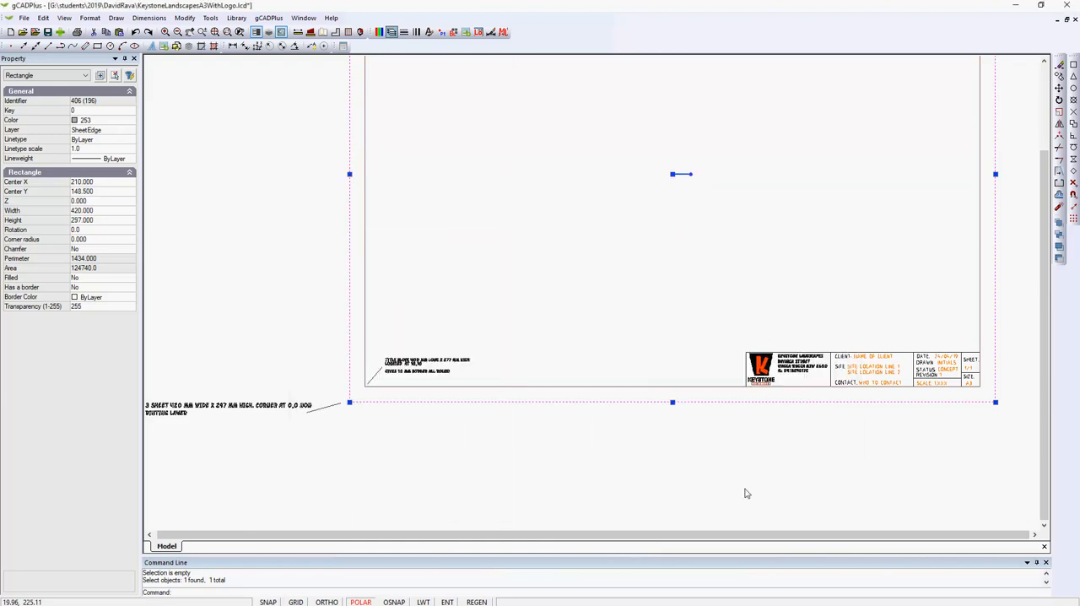
{"action": "key", "text": "Escape"}
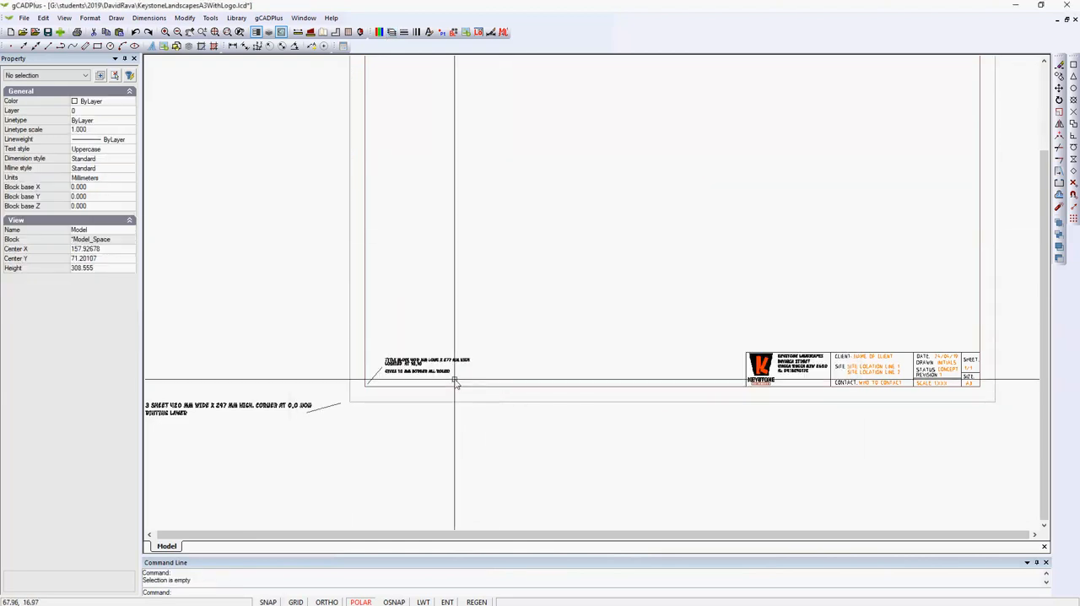
Inspect the start point, end point and length of the title block's lower and left border lines
{"action": "left_click", "coordinate": [453, 386]}
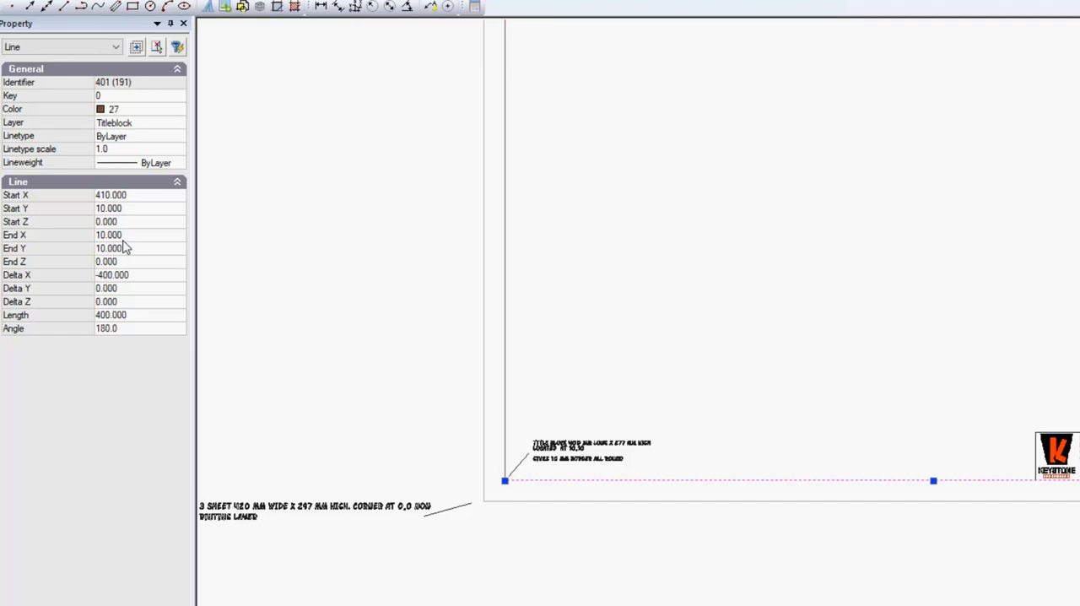
{"action": "key", "text": "Escape"}
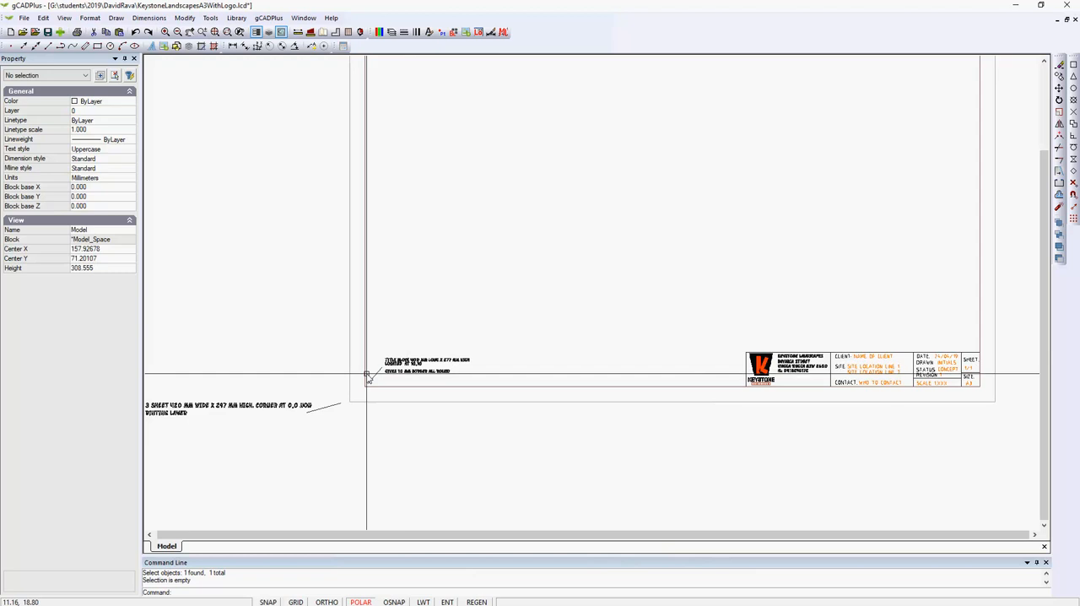
{"action": "scroll", "coordinate": [776, 355], "scroll_direction": "down", "scroll_amount": 5}
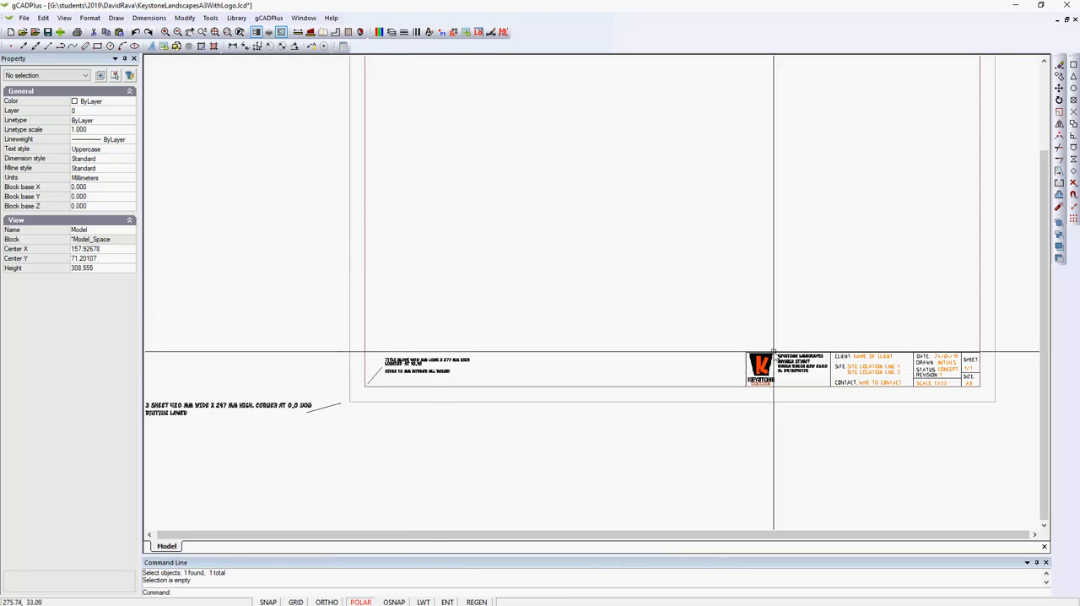
{"action": "scroll", "coordinate": [854, 188], "scroll_direction": "up", "scroll_amount": 3}
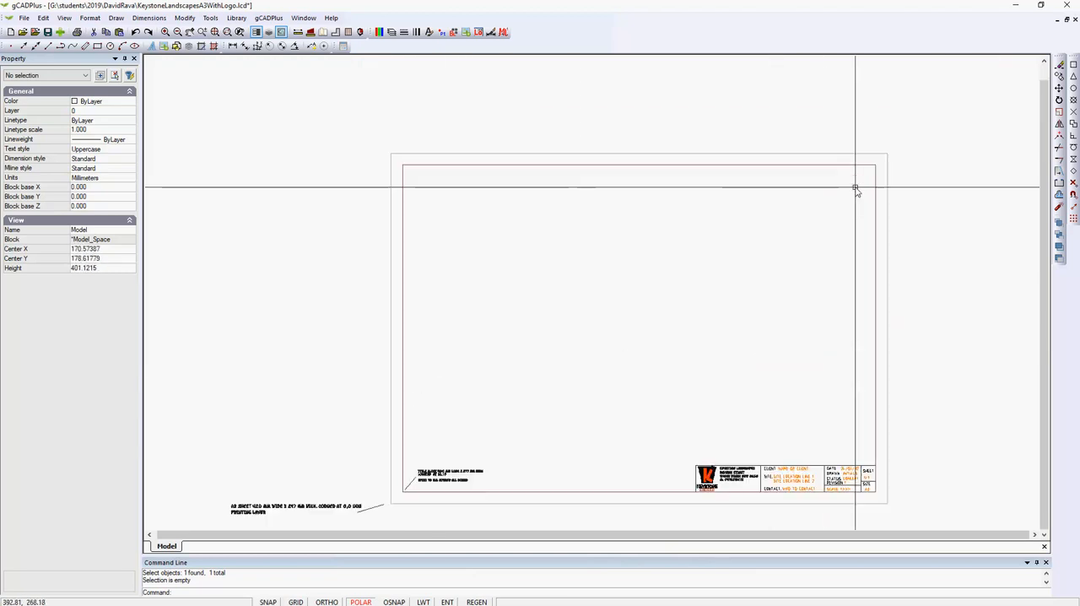
{"action": "left_click", "coordinate": [503, 492]}
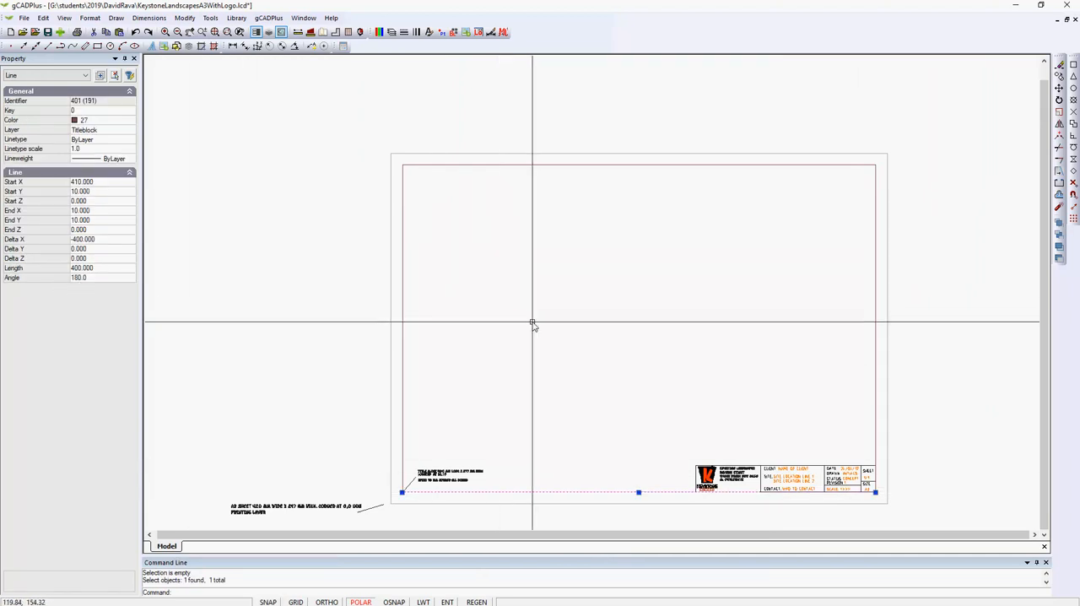
{"action": "key", "text": "Escape"}
{"action": "left_click", "coordinate": [402, 391]}
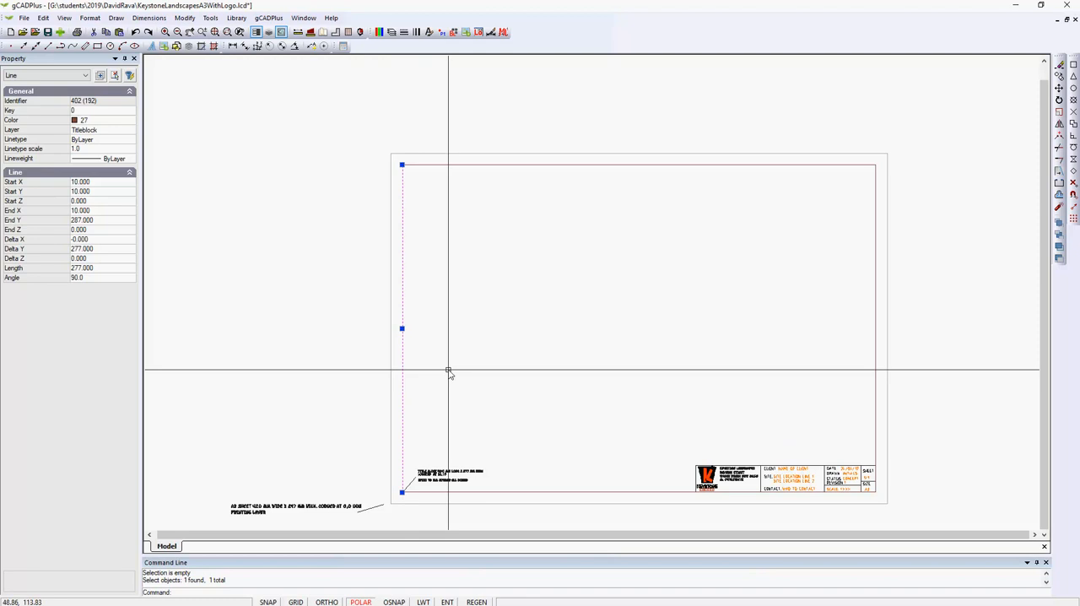
{"action": "key", "text": "Escape"}
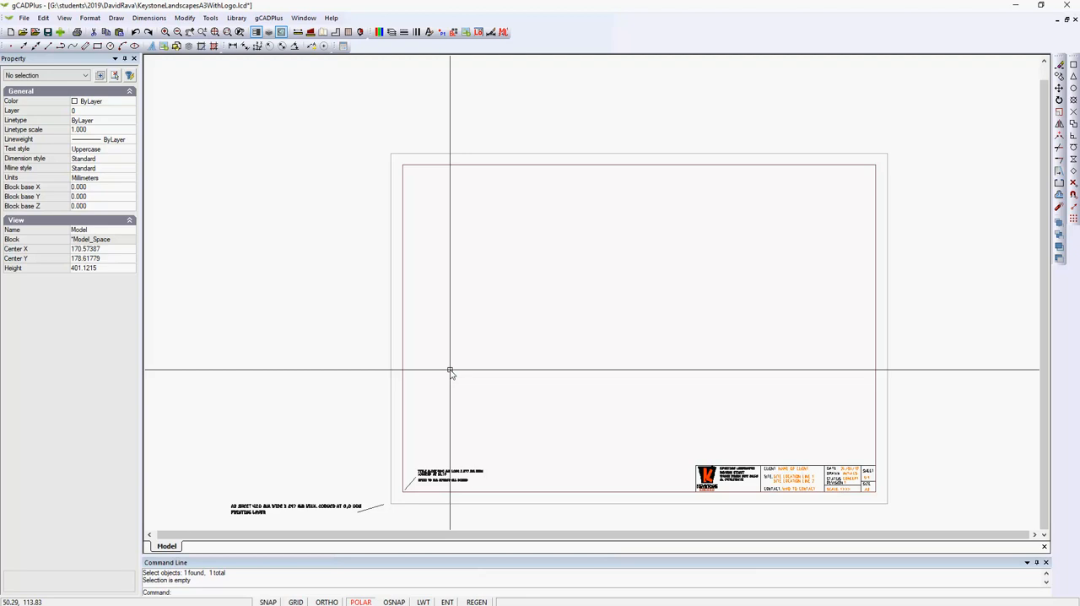
Switch to the KeystoneA3Template drawing and inspect the viewport on the A3LandscapePlan layout
{"action": "key", "text": "ctrl+Tab"}
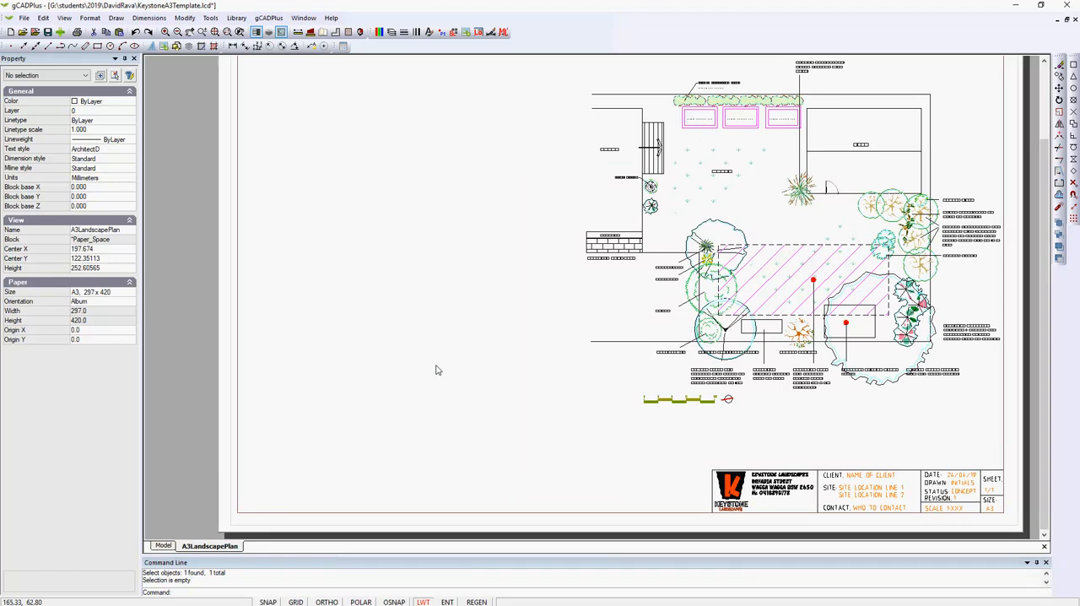
{"action": "left_click", "coordinate": [1018, 410]}
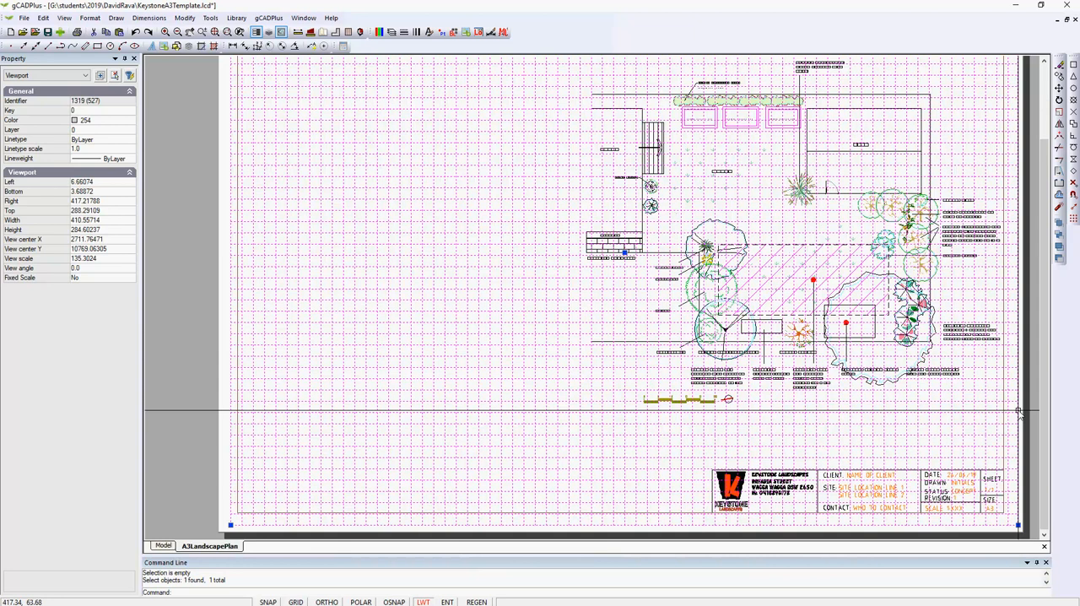
{"action": "key", "text": "Escape"}
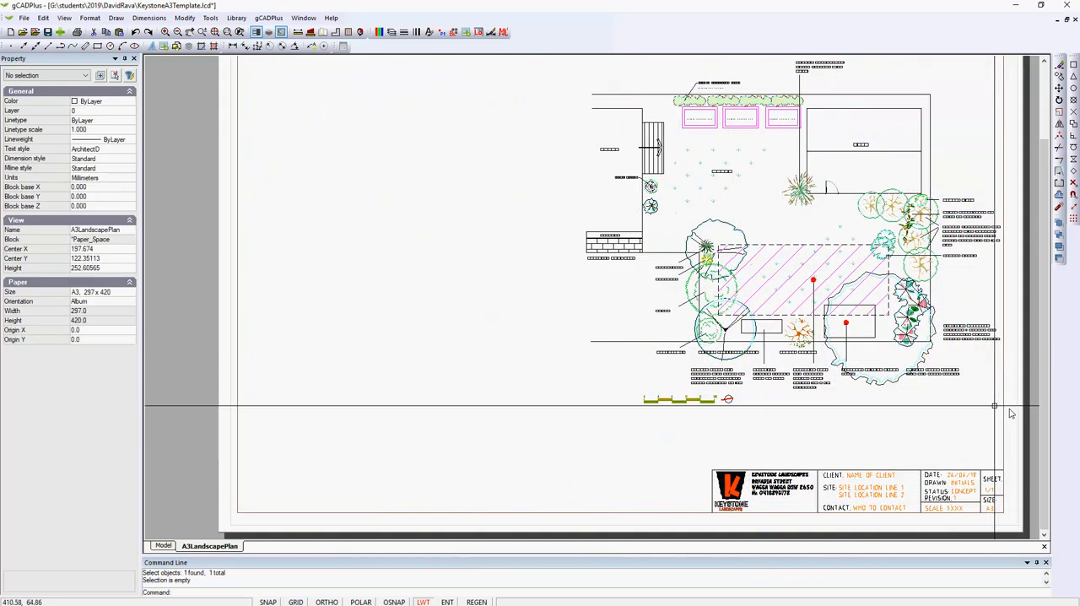
In model space, draw a stepped chain of six connected lines beside the garden plan with polar tracking on, ending in a downward line about 14392 mm long
{"action": "left_click", "coordinate": [162, 547]}
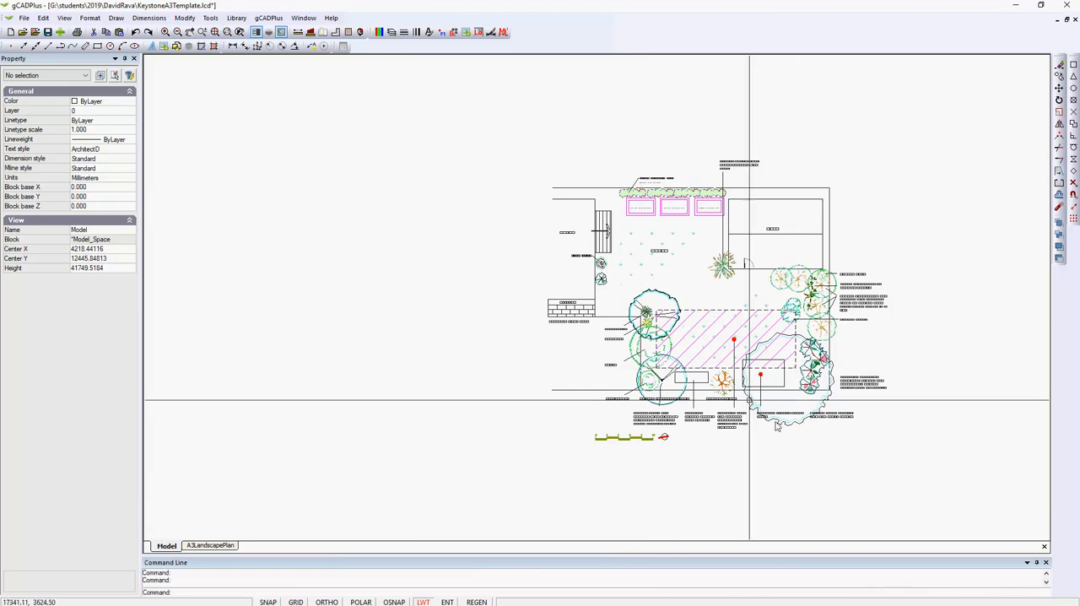
{"action": "left_click", "coordinate": [116, 18]}
{"action": "left_click", "coordinate": [127, 31]}
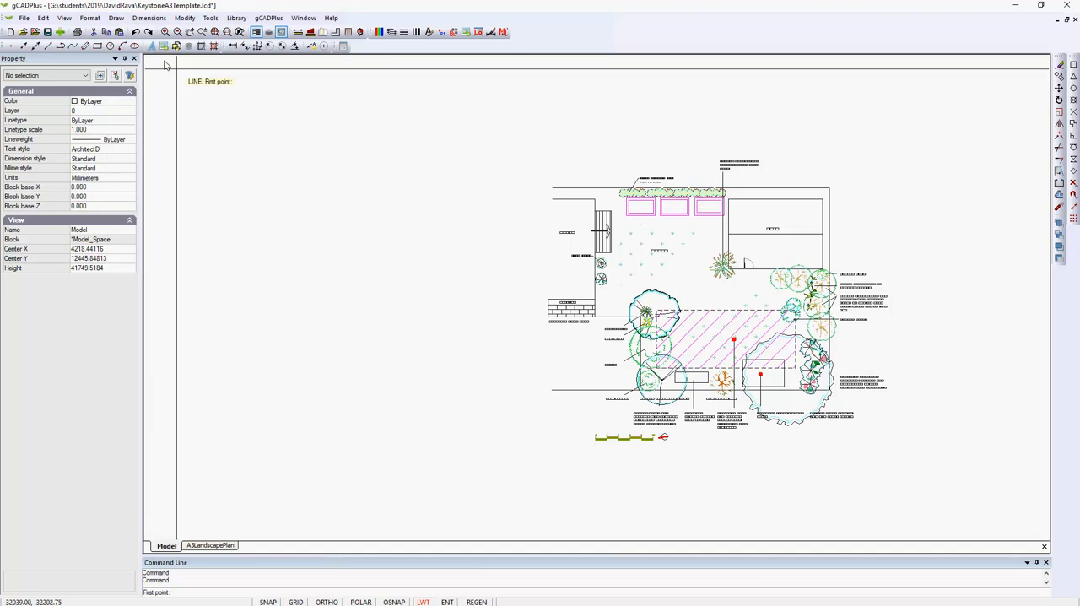
{"action": "left_click", "coordinate": [257, 233]}
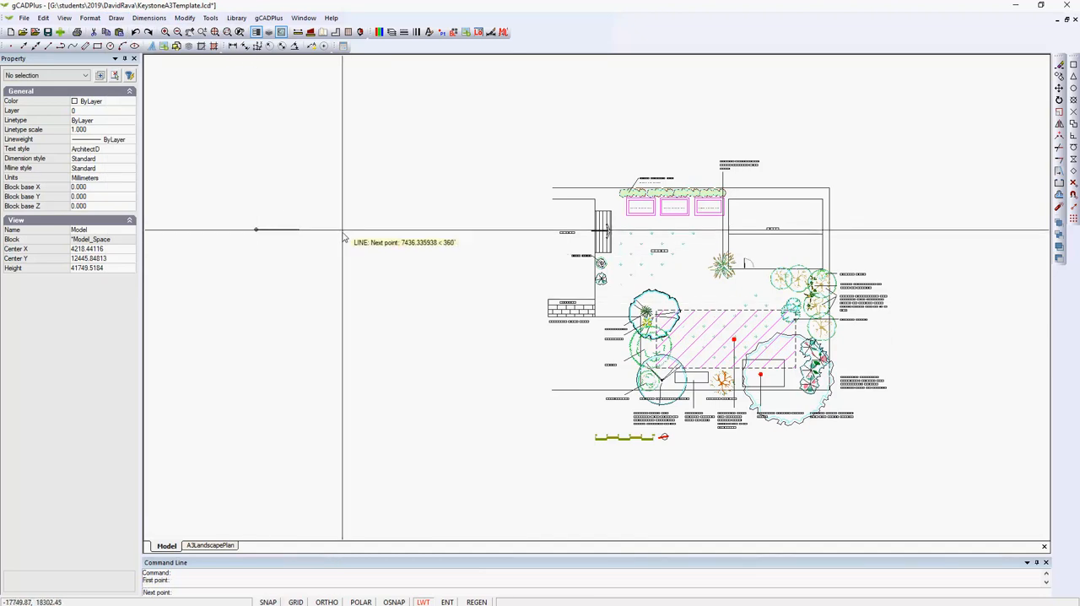
{"action": "left_click", "coordinate": [359, 602]}
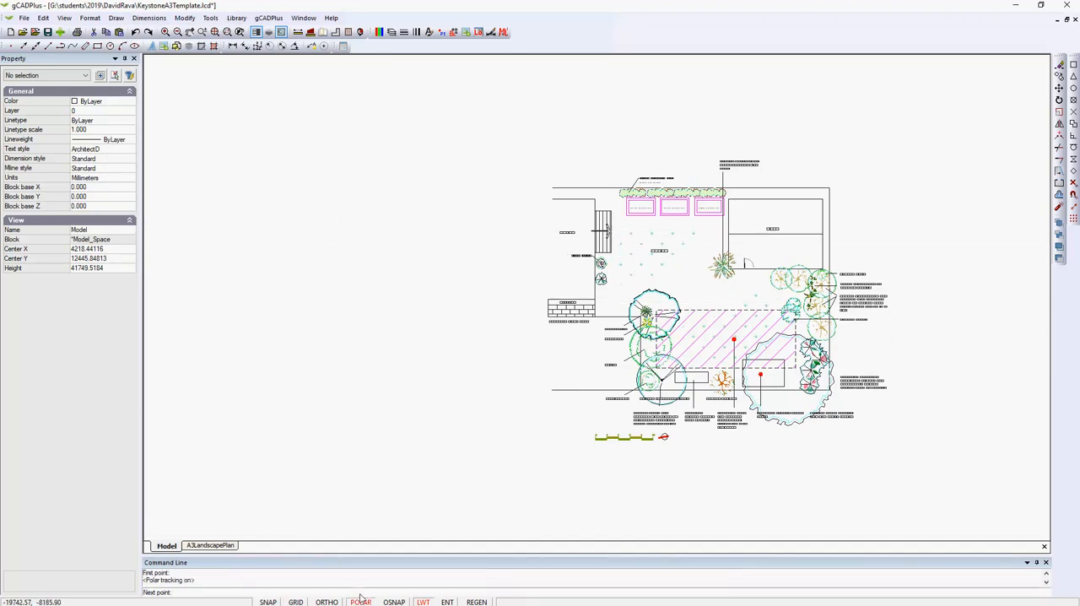
{"action": "left_click", "coordinate": [324, 229]}
{"action": "left_click", "coordinate": [324, 260]}
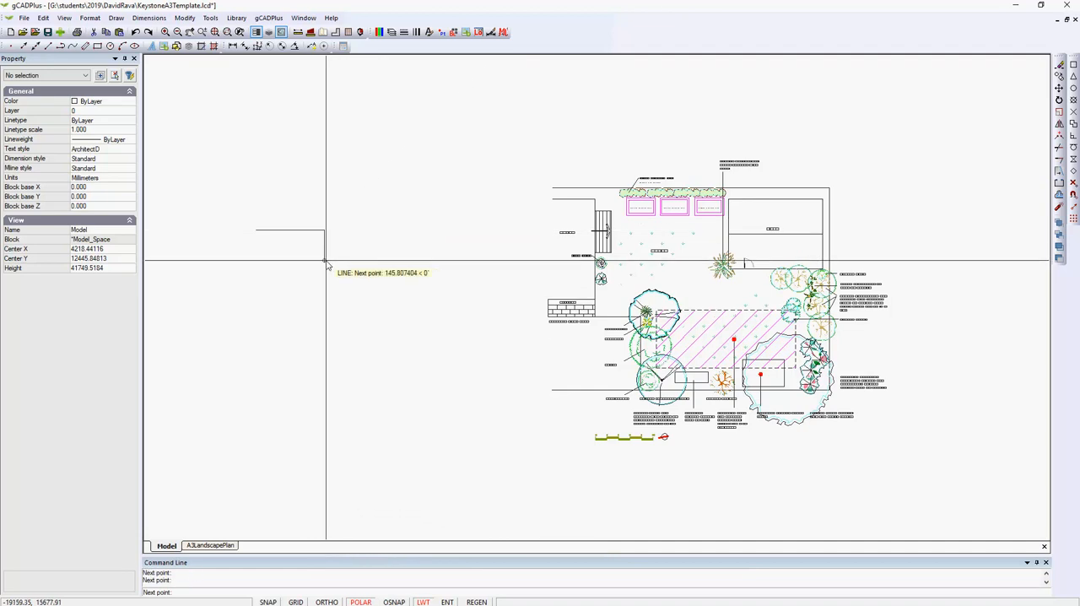
{"action": "left_click", "coordinate": [387, 260]}
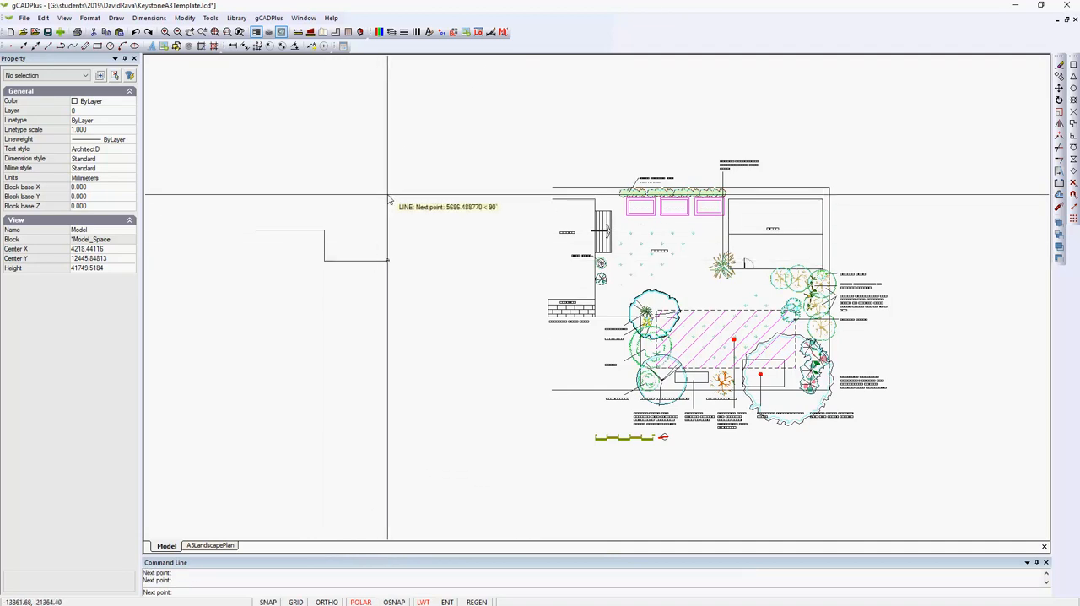
{"action": "left_click", "coordinate": [388, 196]}
{"action": "left_click", "coordinate": [453, 195]}
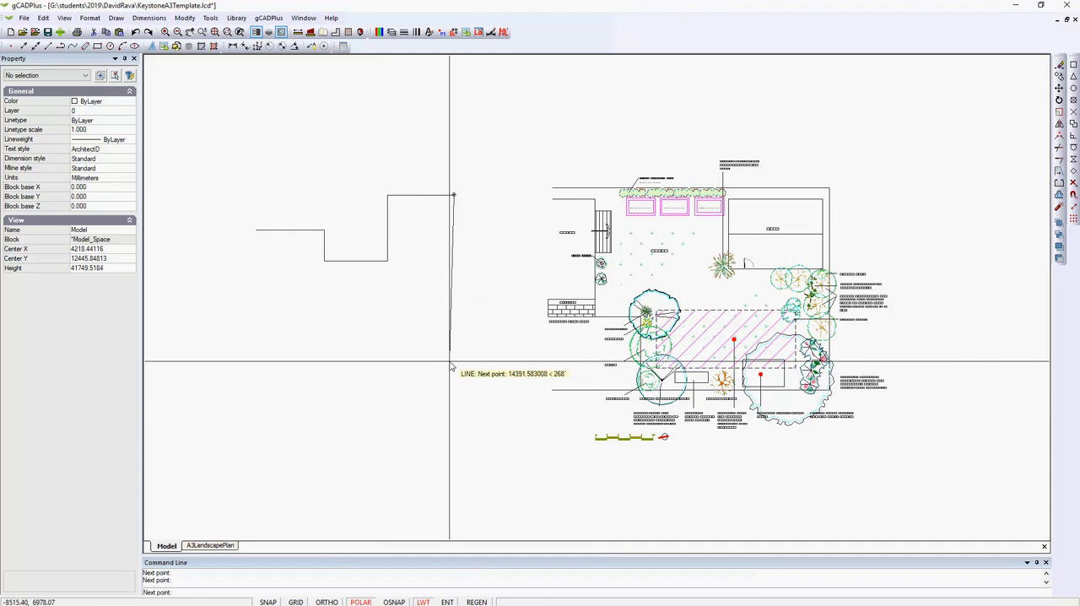
{"action": "left_click", "coordinate": [449, 361]}
{"action": "right_click", "coordinate": [436, 376]}
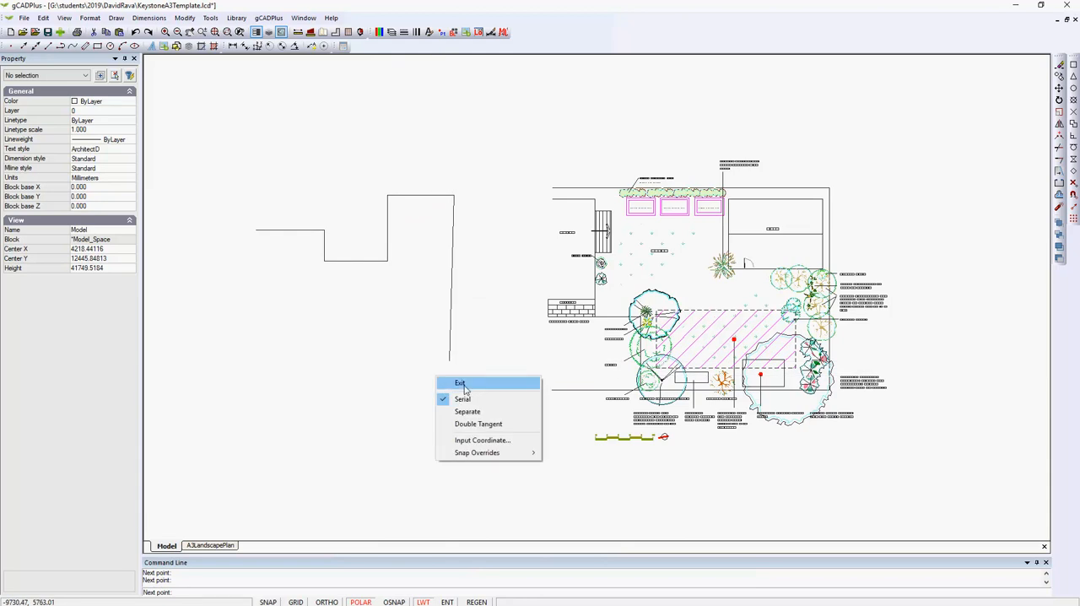
{"action": "left_click", "coordinate": [460, 384]}
Delete the long, slightly slanted last line of the stepped chain and view the remaining lines on the A3LandscapePlan layout
{"action": "left_click", "coordinate": [452, 352]}
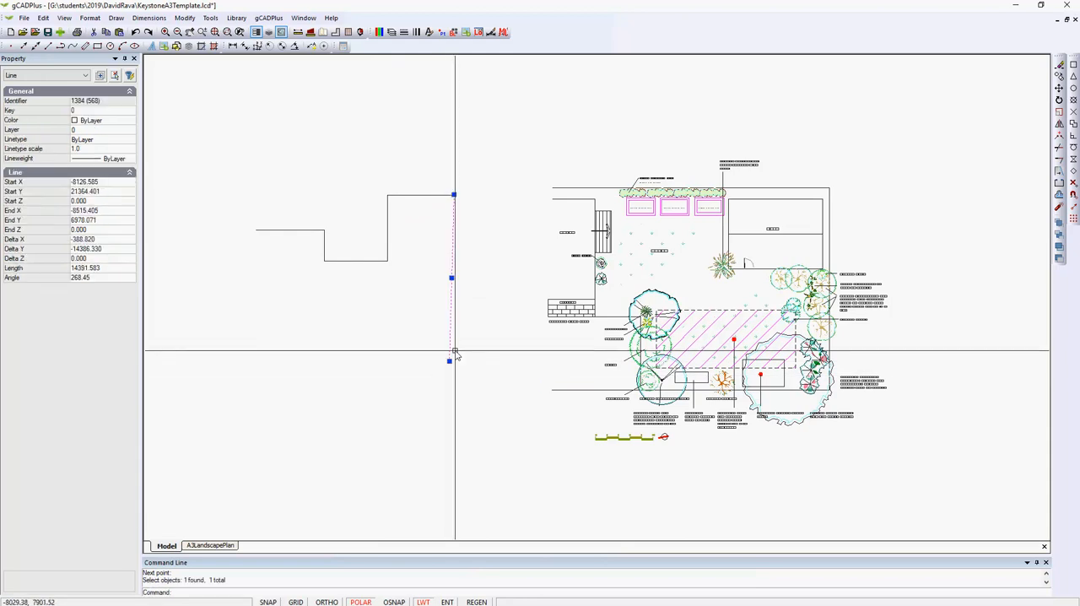
{"action": "key", "text": "Delete"}
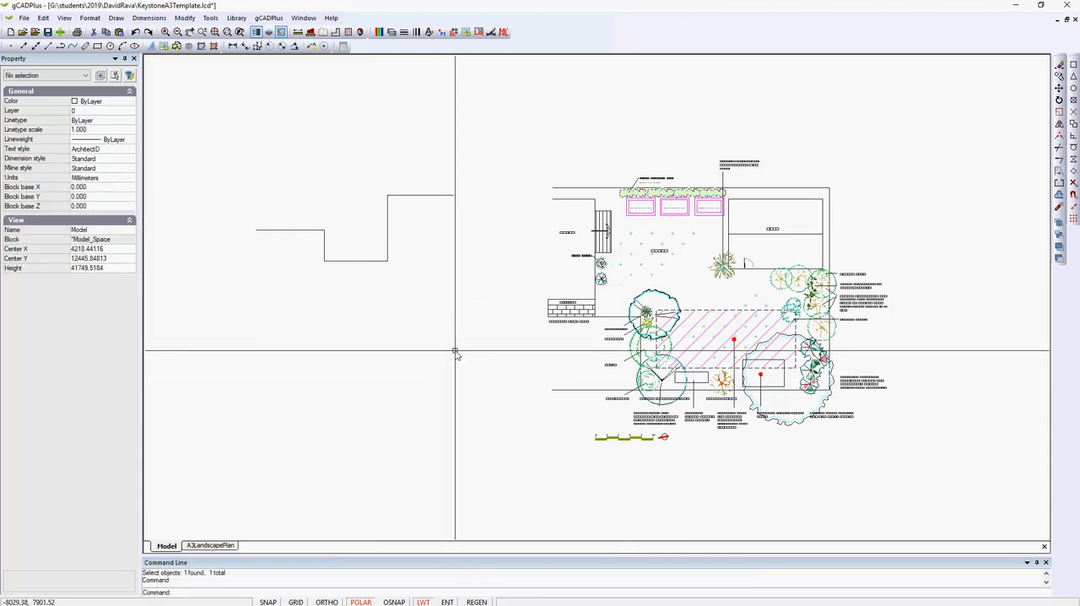
{"action": "left_click", "coordinate": [221, 545]}
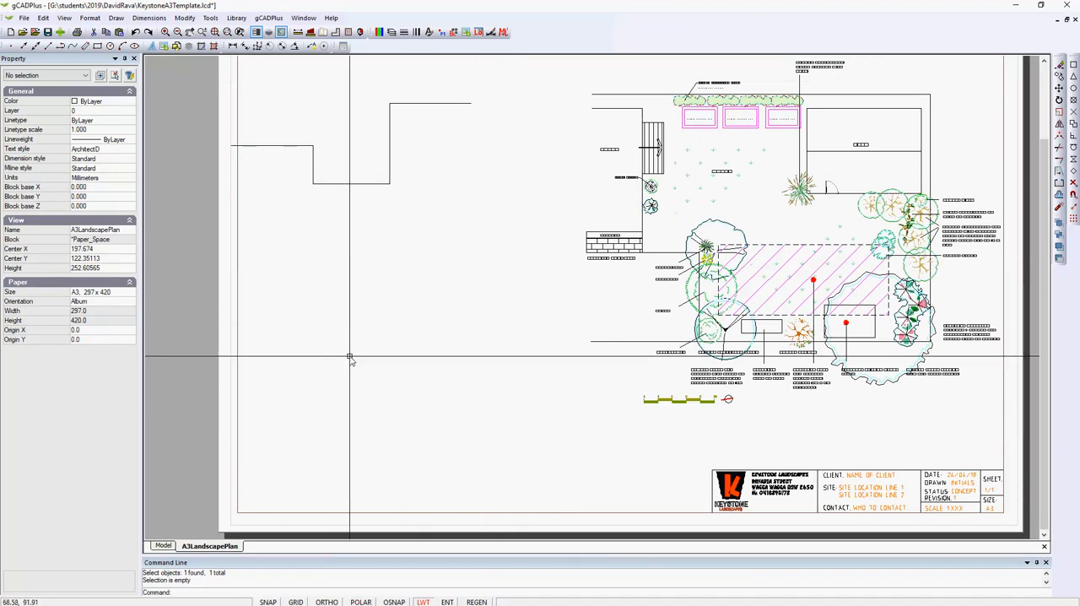
Inspect the garden plan's planting and labels up close in model space and compare it with the A3LandscapePlan layout
{"action": "left_click", "coordinate": [163, 546]}
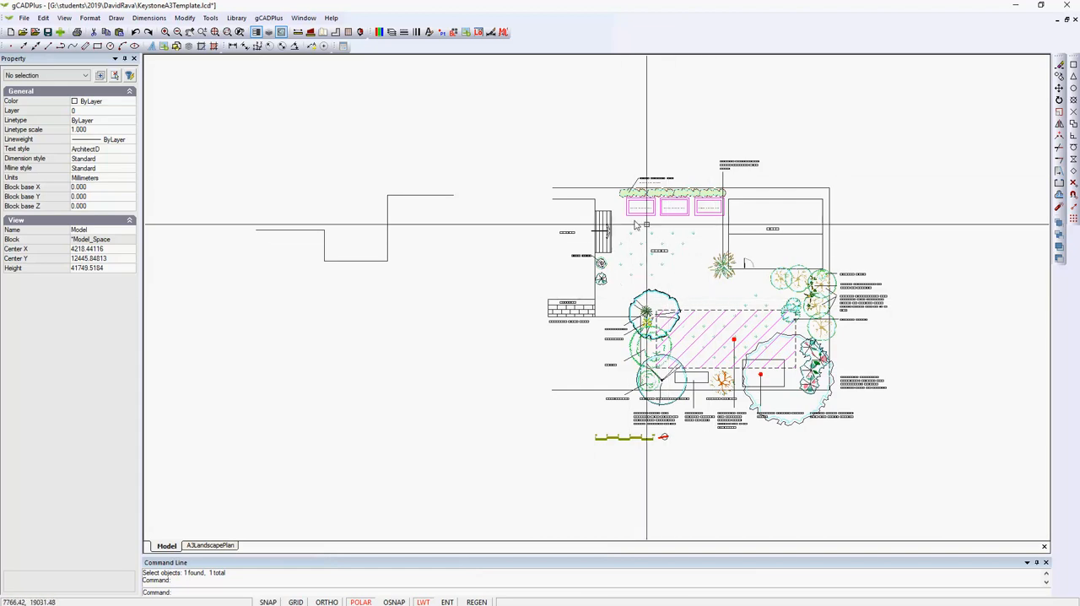
{"action": "scroll", "coordinate": [674, 205], "scroll_direction": "up", "scroll_amount": 3}
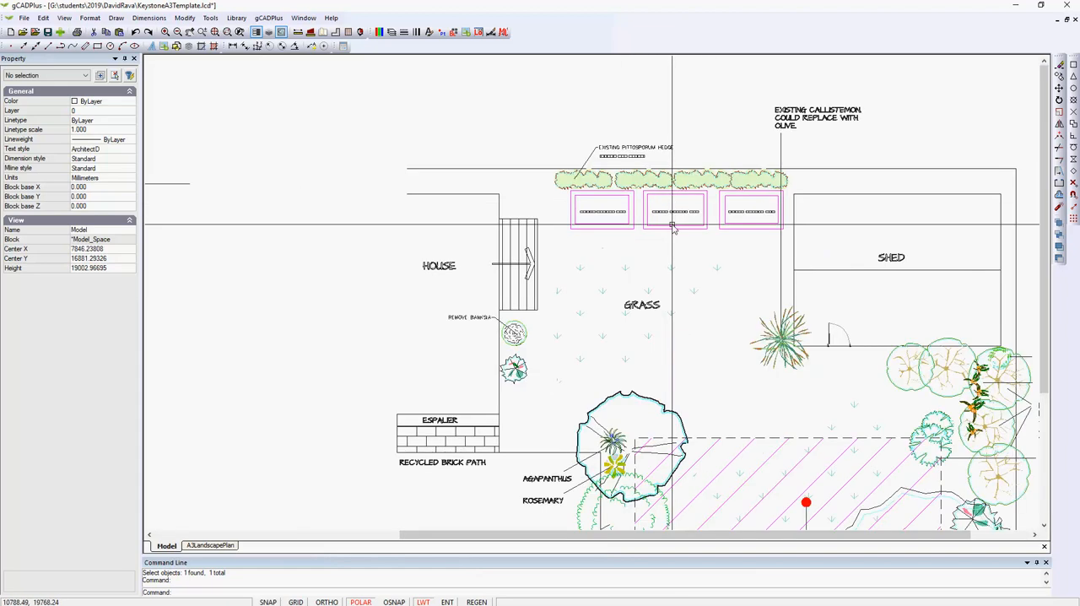
{"action": "scroll", "coordinate": [229, 284], "scroll_direction": "down", "scroll_amount": 5}
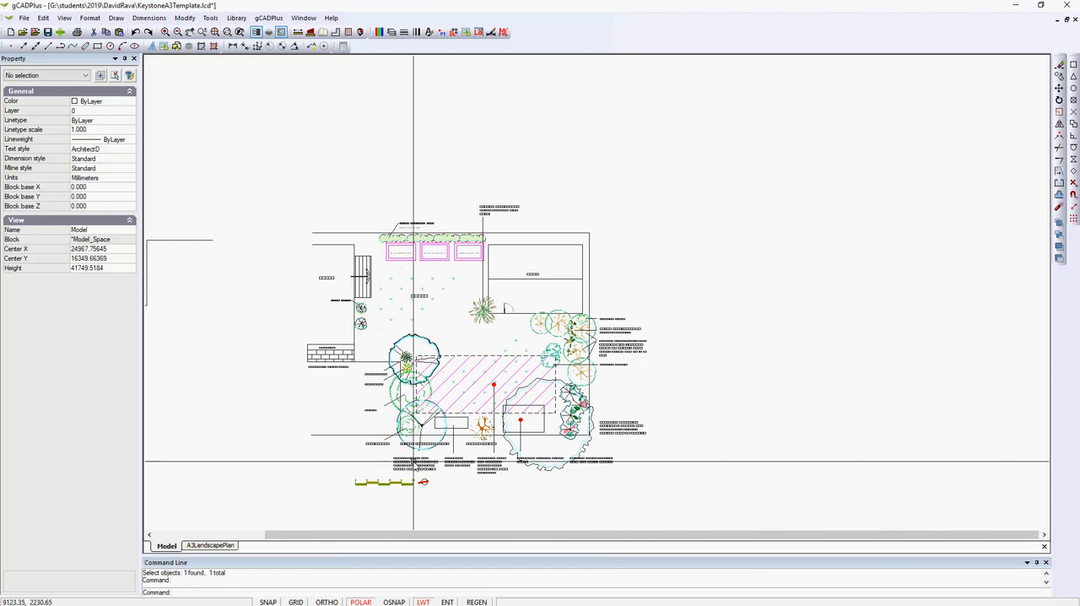
{"action": "left_click", "coordinate": [217, 546]}
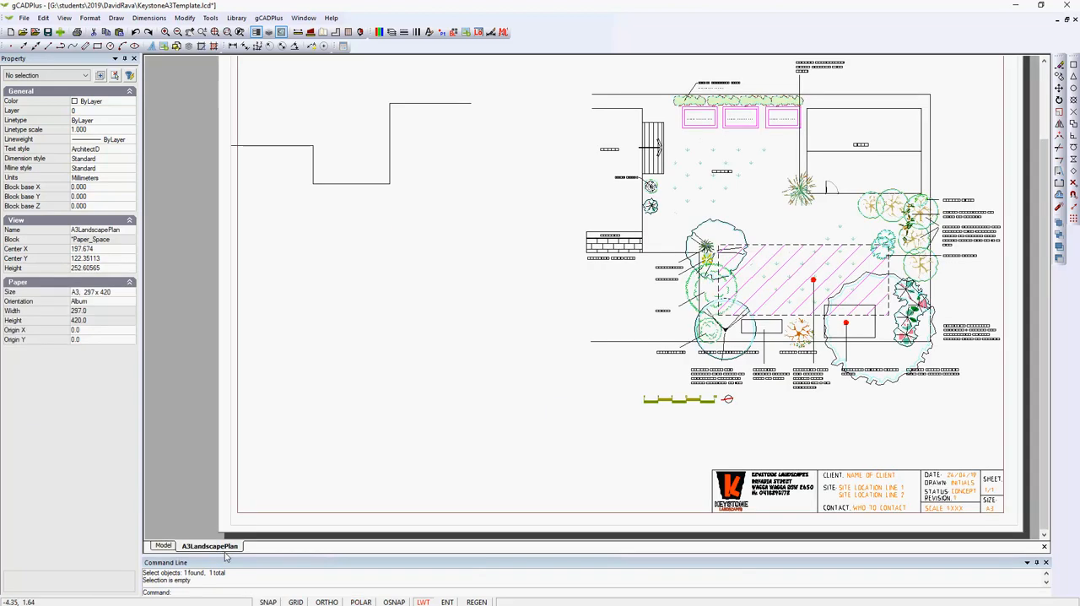